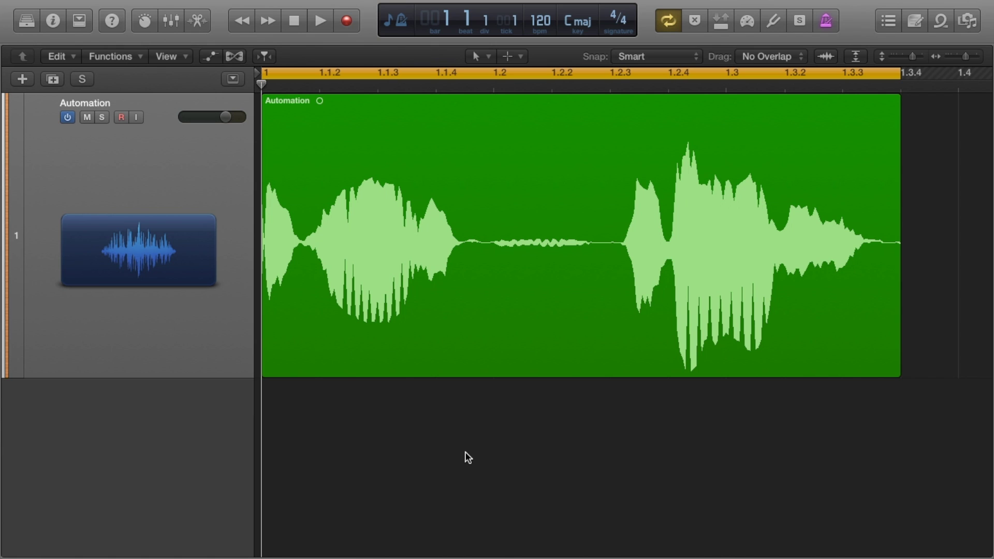
Show the vocal track's volume automation lane by pressing A.
key(a)
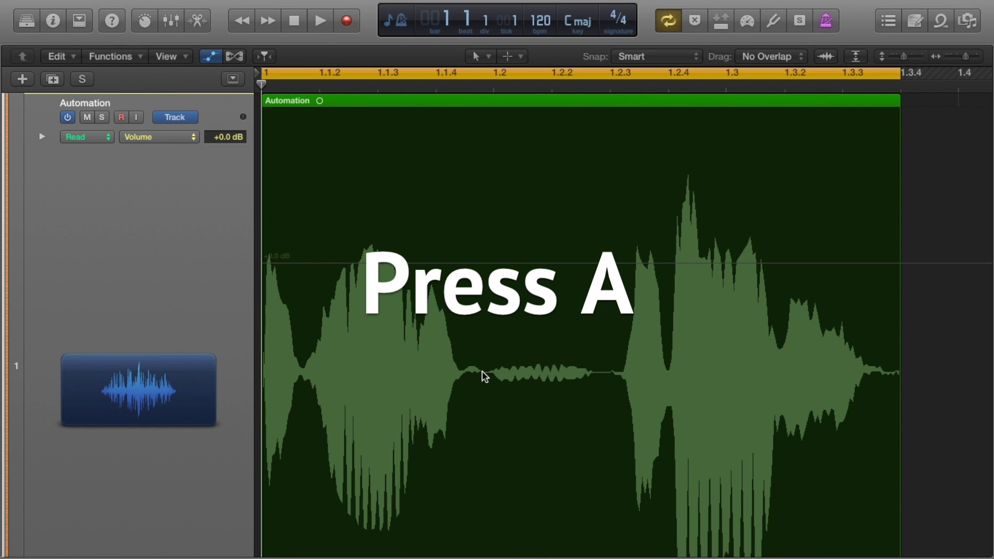
With Marquee as the secondary tool, raise the 1.1.4–1.2.1 volume automation to +3.6 dB.
click(517, 58)
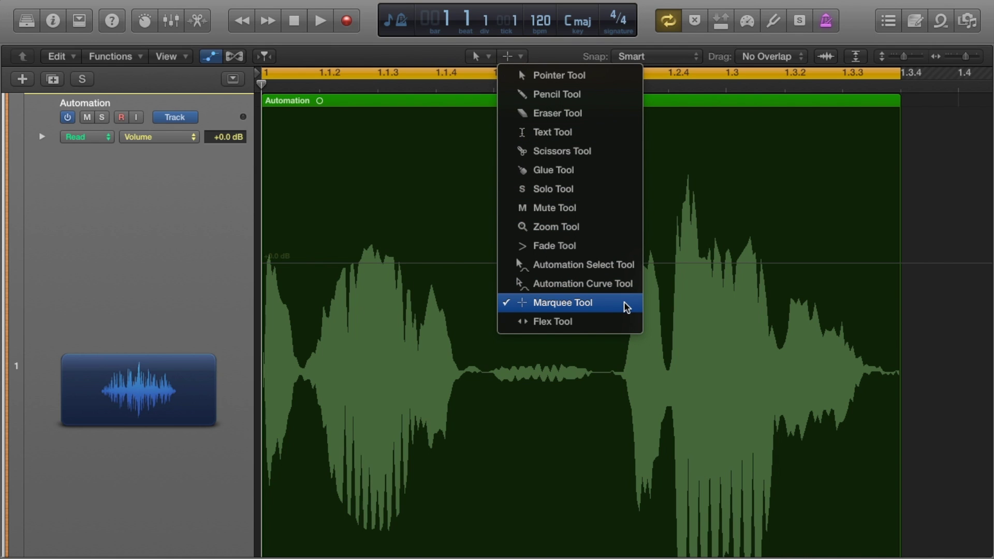
click(504, 402)
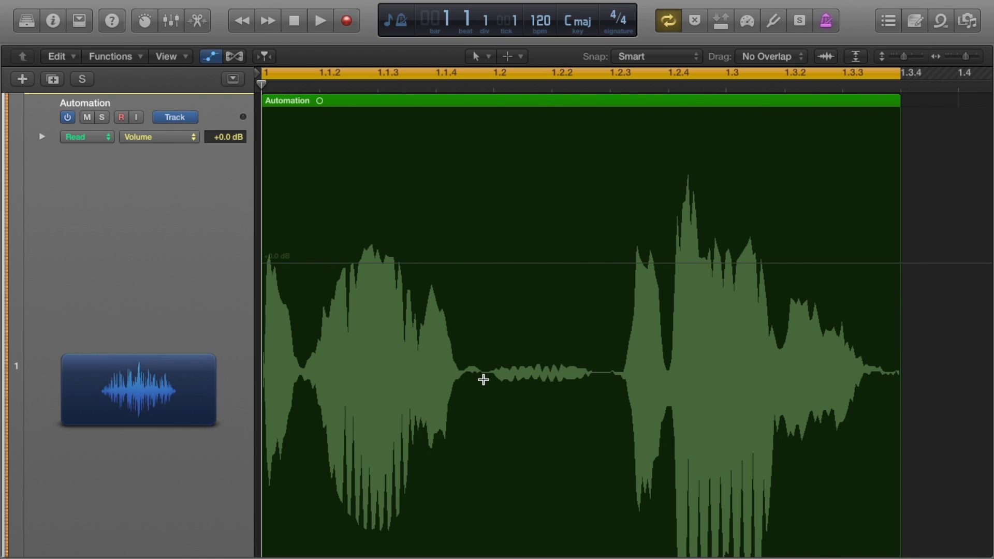
drag(483, 377, 610, 386)
click(553, 267)
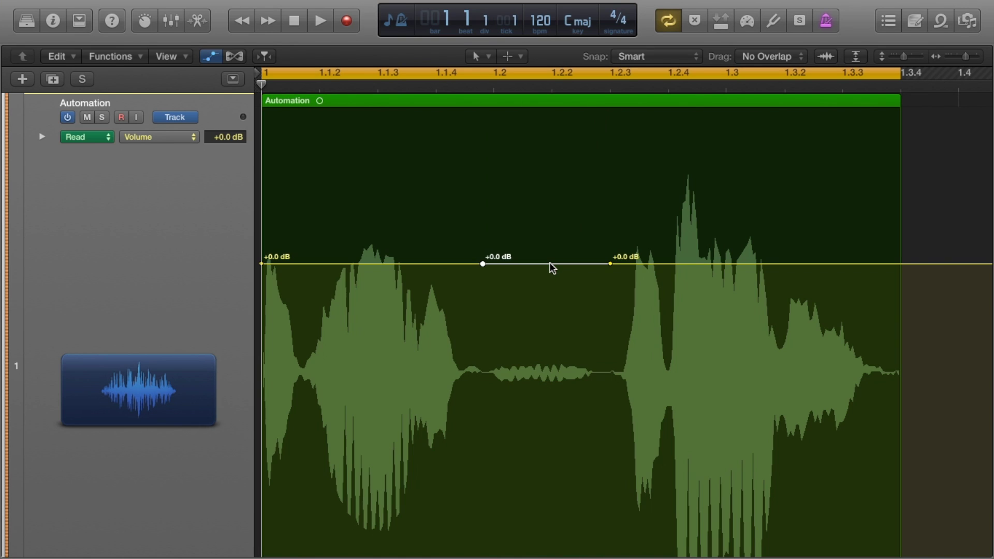
drag(553, 268, 548, 179)
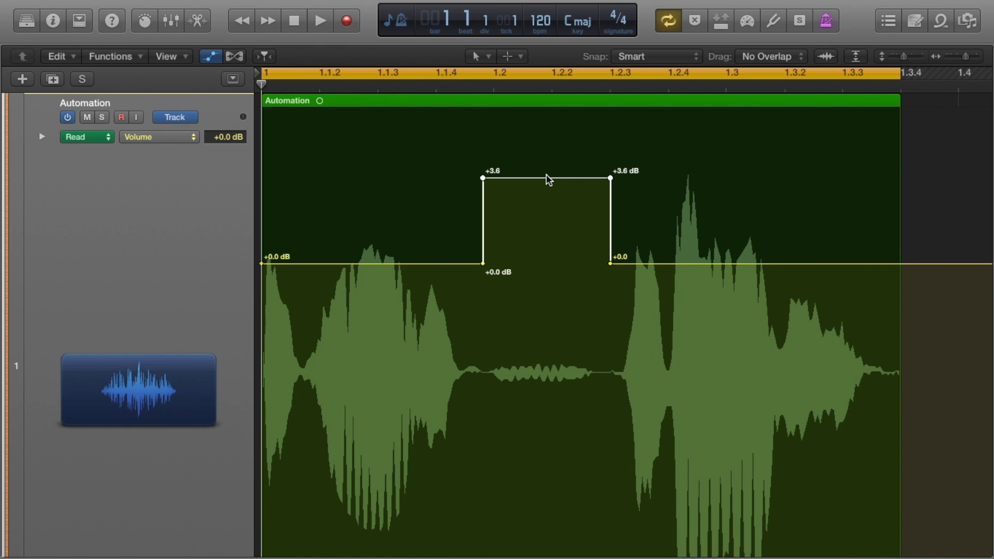
Show the inspector and play back the new +3.6 dB volume step twice.
key(i)
key(space)
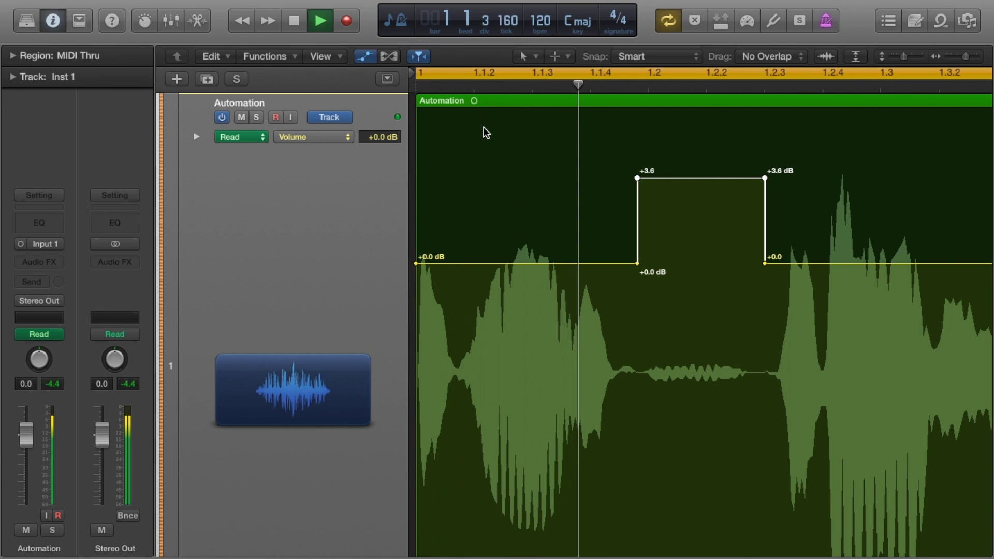
key(space)
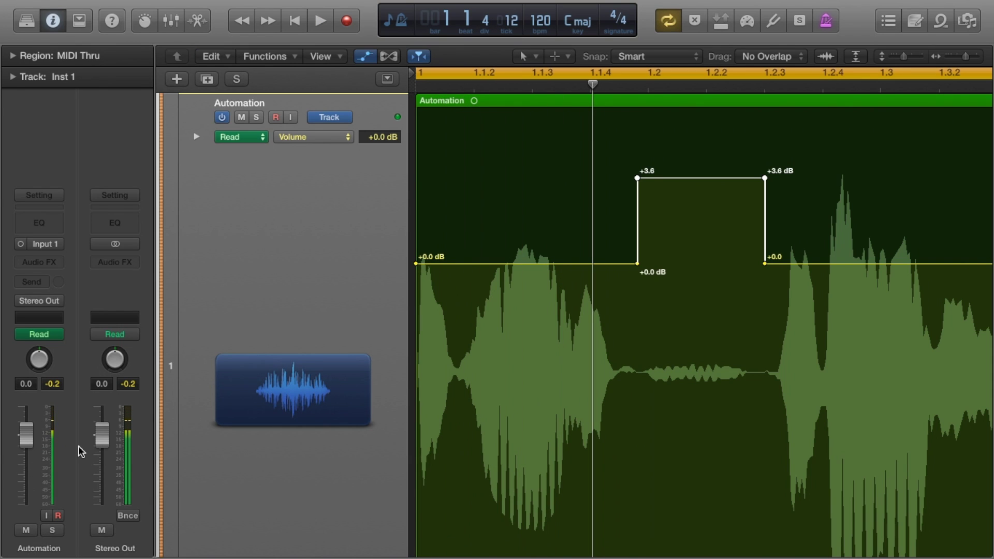
key(space)
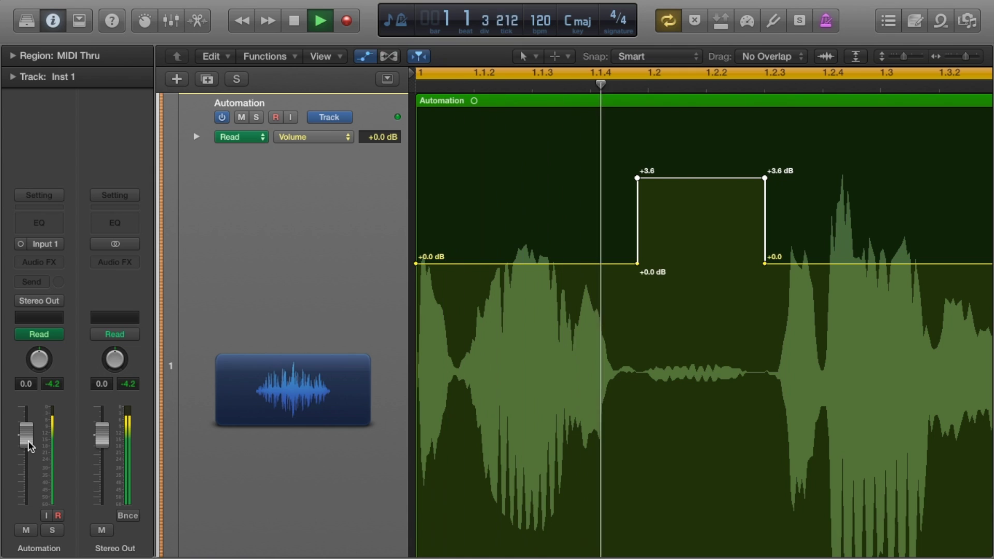
key(space)
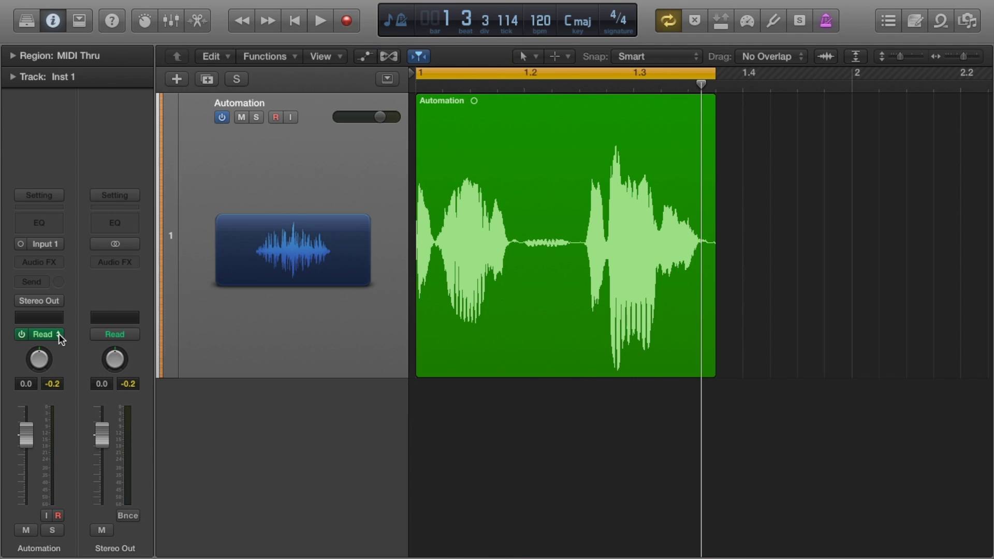
Set the vocal channel to Touch and record a rising-and-falling fader curve from the start.
click(60, 337)
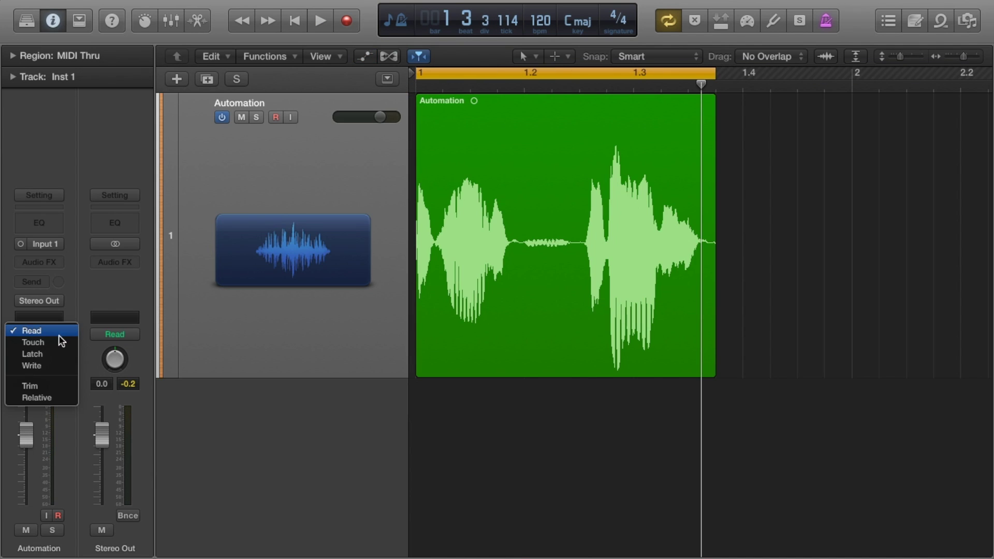
click(61, 342)
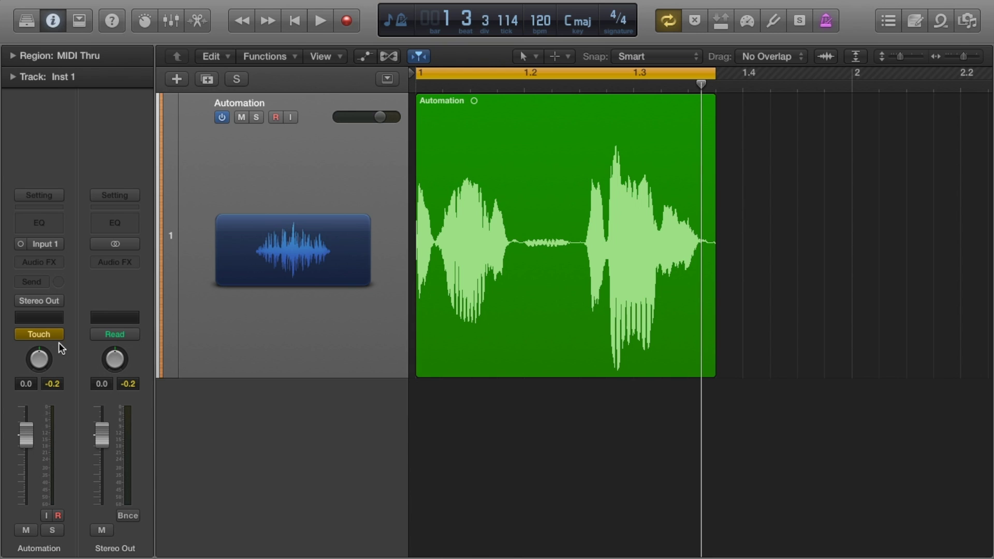
key(a)
key(Return)
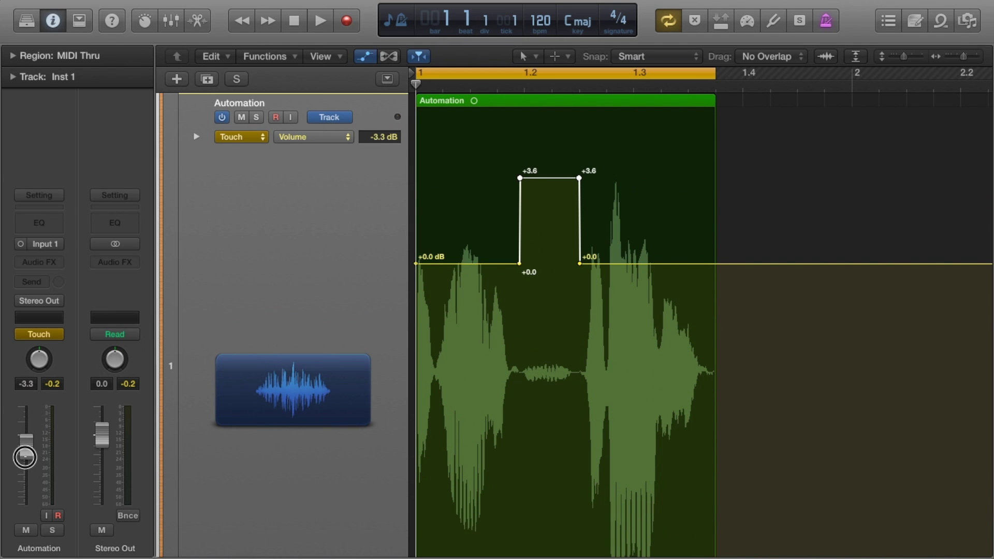
key(space)
mouse_move(25, 427)
mouse_down()
mouse_move(25, 517)
mouse_move(27, 422)
mouse_up()
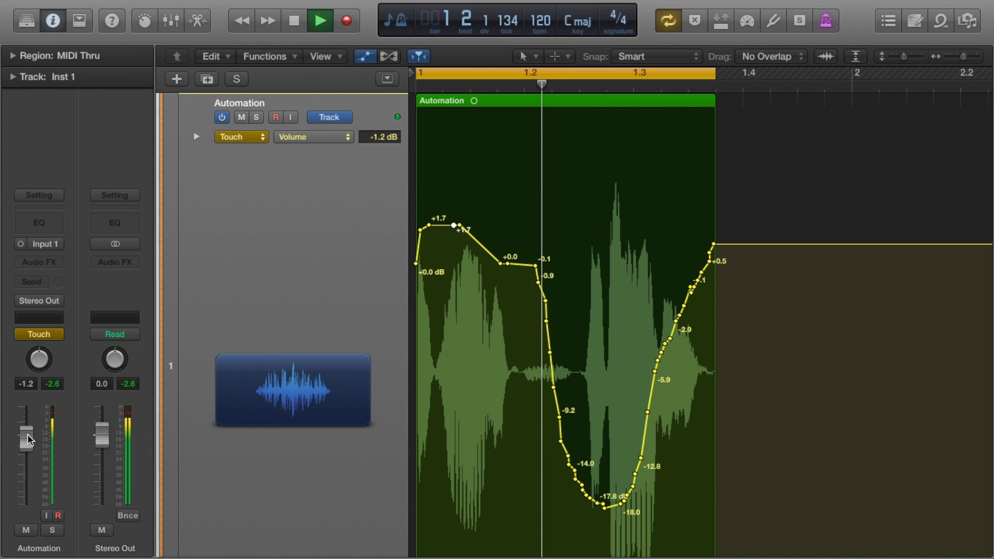
click(28, 469)
mouse_move(29, 468)
mouse_down()
mouse_move(25, 424)
mouse_move(30, 543)
mouse_move(38, 426)
mouse_move(36, 477)
mouse_move(41, 459)
mouse_move(33, 482)
mouse_move(33, 400)
mouse_move(34, 473)
mouse_move(38, 459)
mouse_move(60, 501)
mouse_up()
key(space)
Keep the Flex Pitch Example track in Flex Pitch, hide Flex view, and open the Audio Track Editor.
click(60, 387)
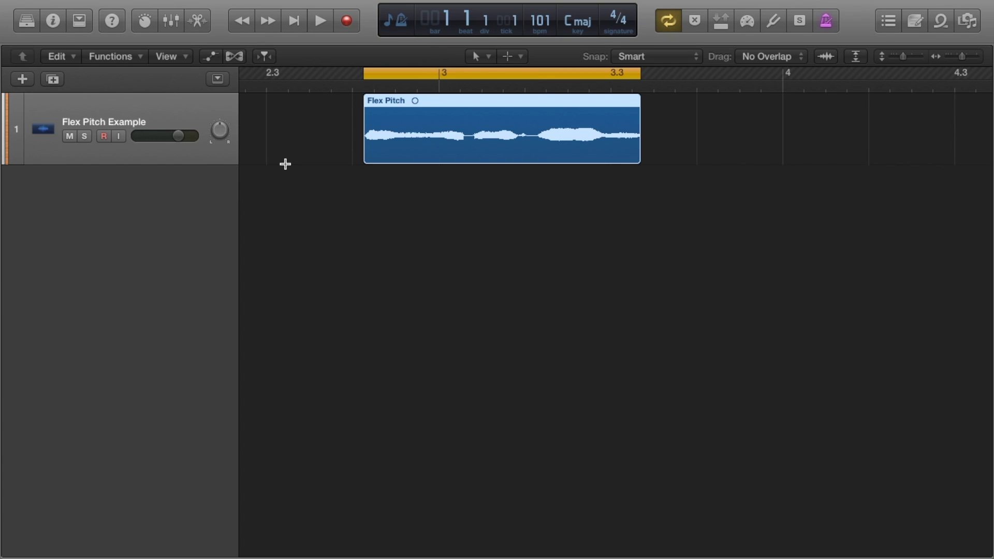
key(super+f)
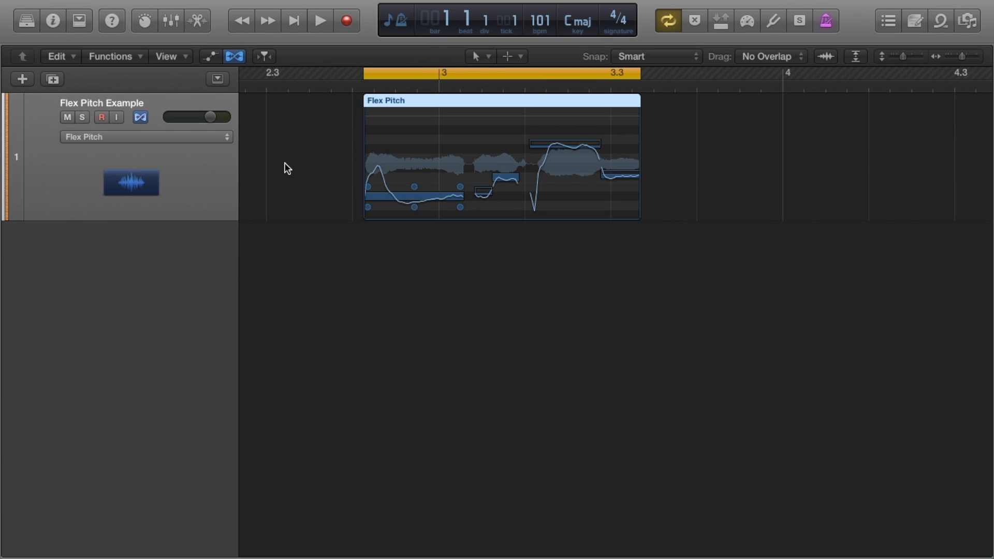
click(178, 135)
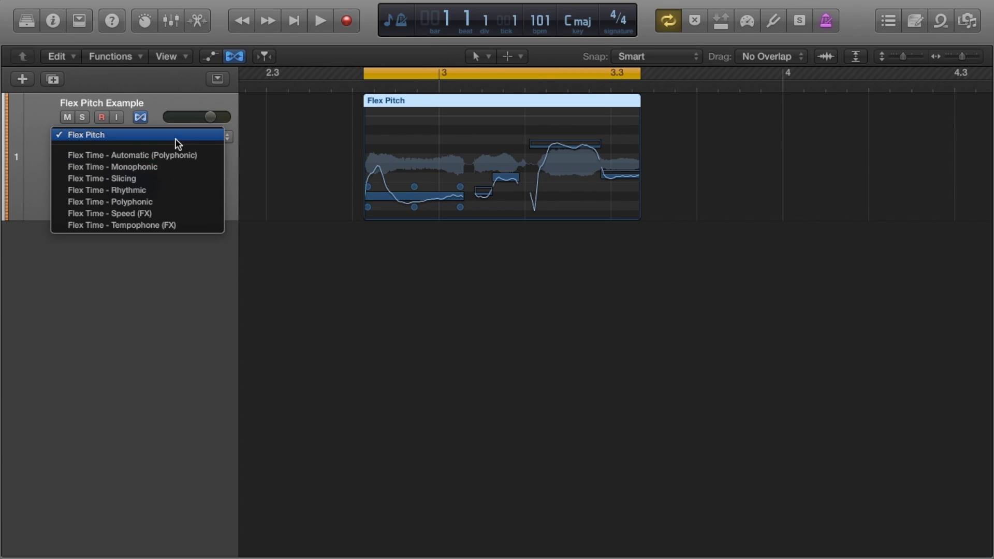
click(209, 136)
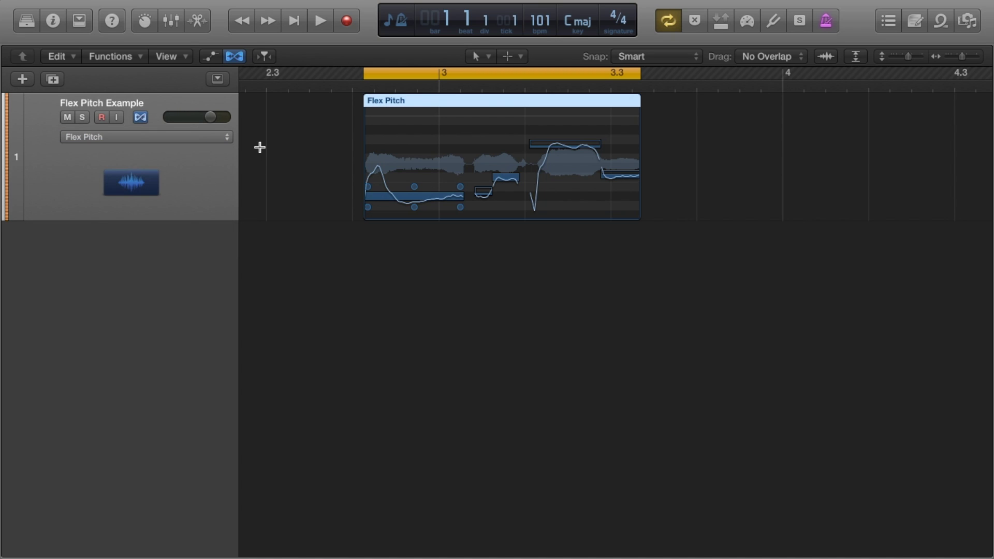
key(super+f)
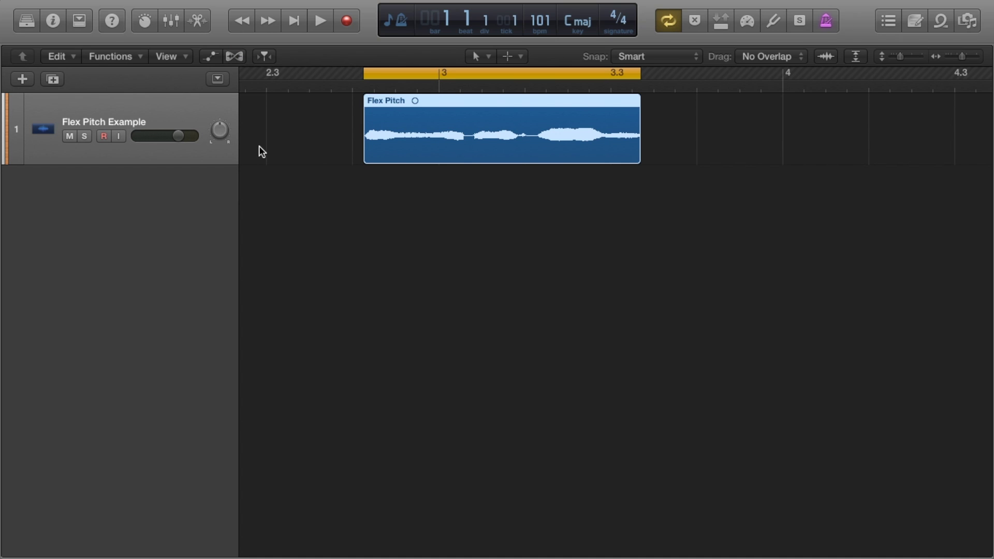
key(e)
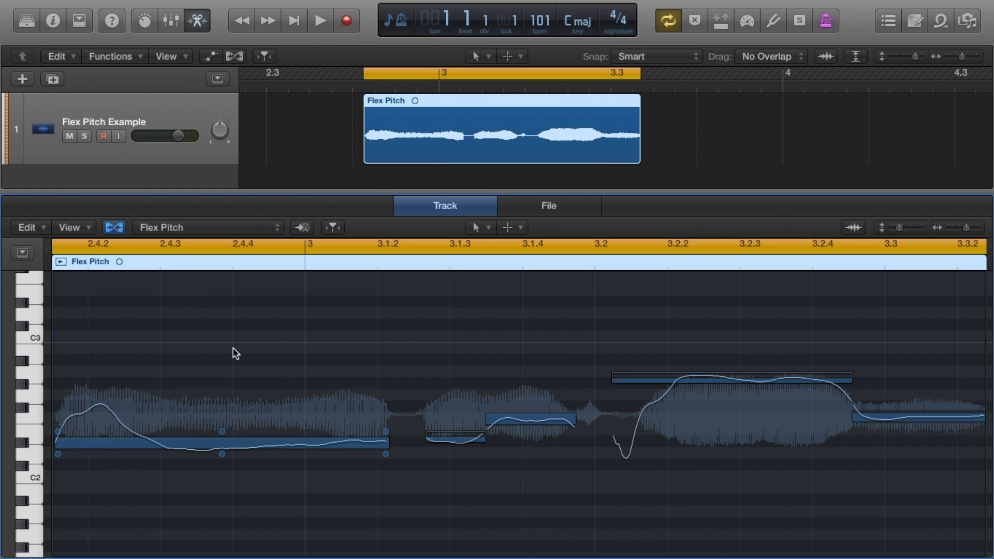
Raise the first note's gain to +5.2 dB, boost the second, lower the third, and raise the long top note.
mouse_move(709, 382)
mouse_move(477, 427)
mouse_move(59, 454)
drag(58, 454, 60, 394)
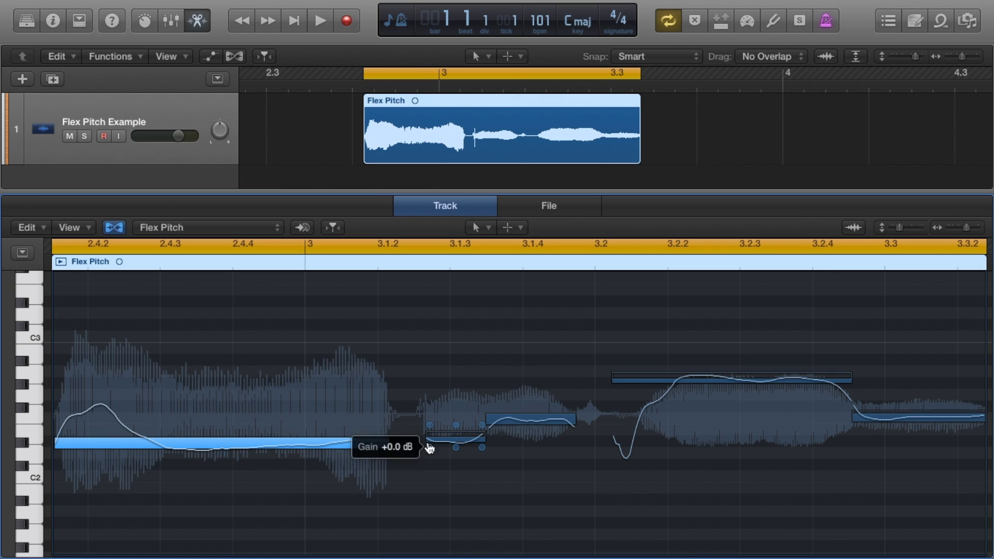
drag(428, 449, 426, 335)
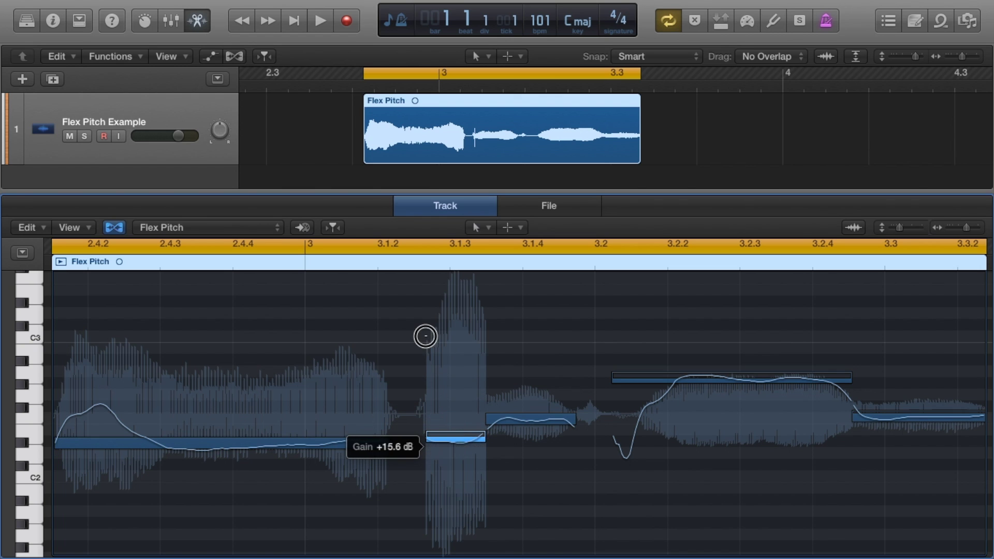
drag(490, 438, 491, 493)
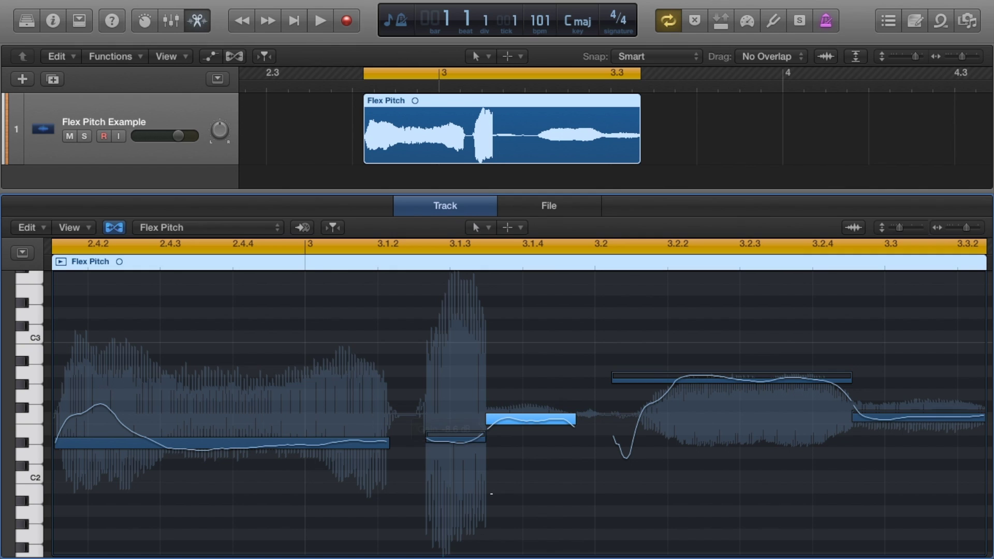
drag(617, 390, 606, 323)
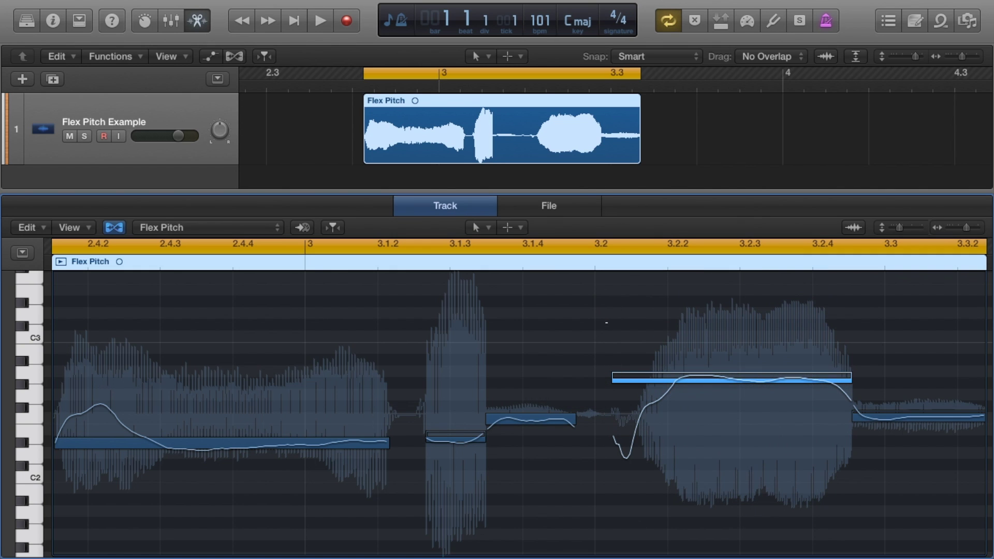